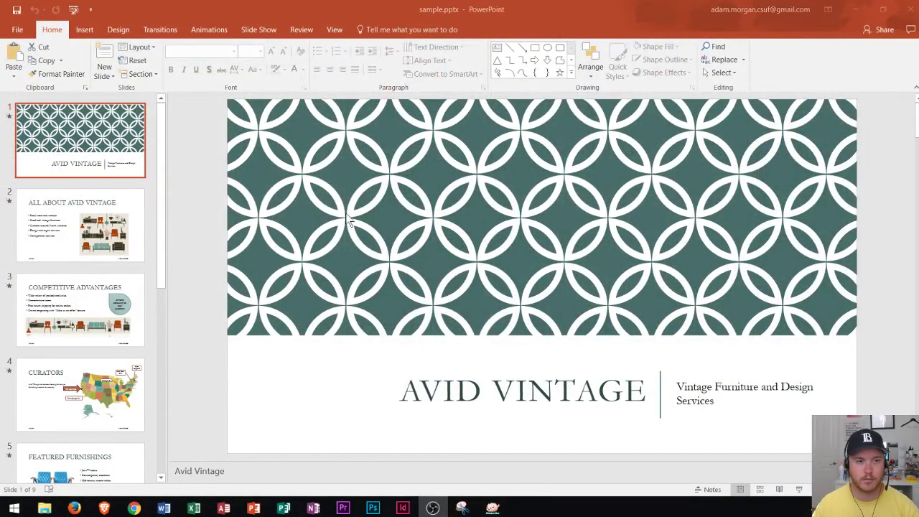
# - Look at the presentation in Outline View and in Slide Sorter view, browsing through all slide thumbnails
pyautogui.click(331, 29)
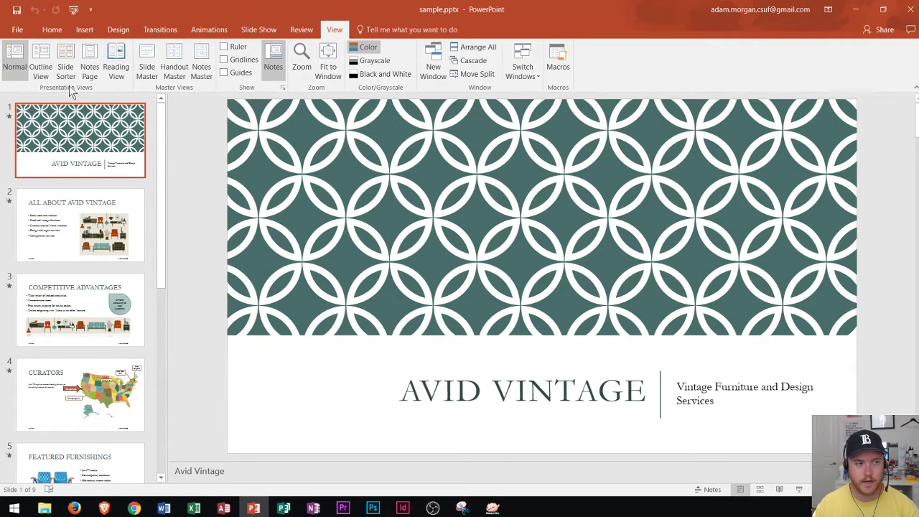
pyautogui.click(42, 69)
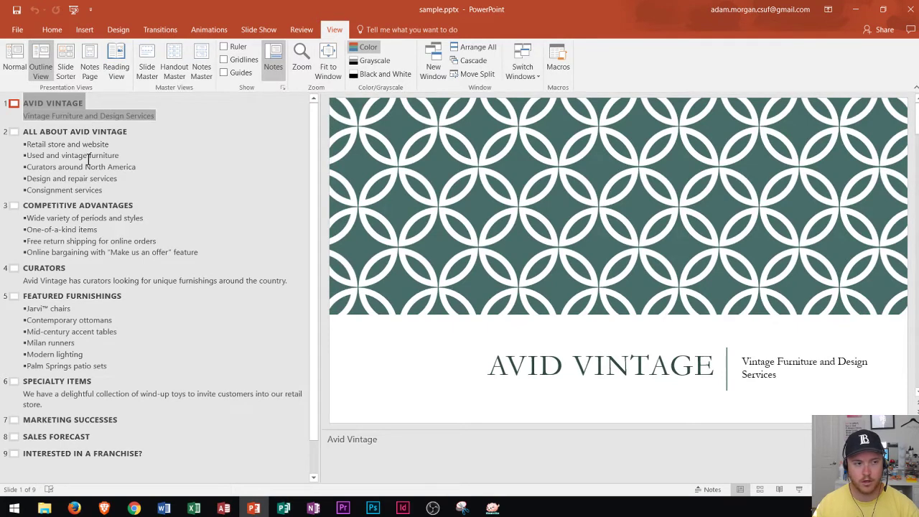
pyautogui.click(70, 70)
pyautogui.moveTo(342, 205); pyautogui.dragTo(352, 185)
pyautogui.scroll(-2, 423, 388)
pyautogui.scroll(2, 430, 370)
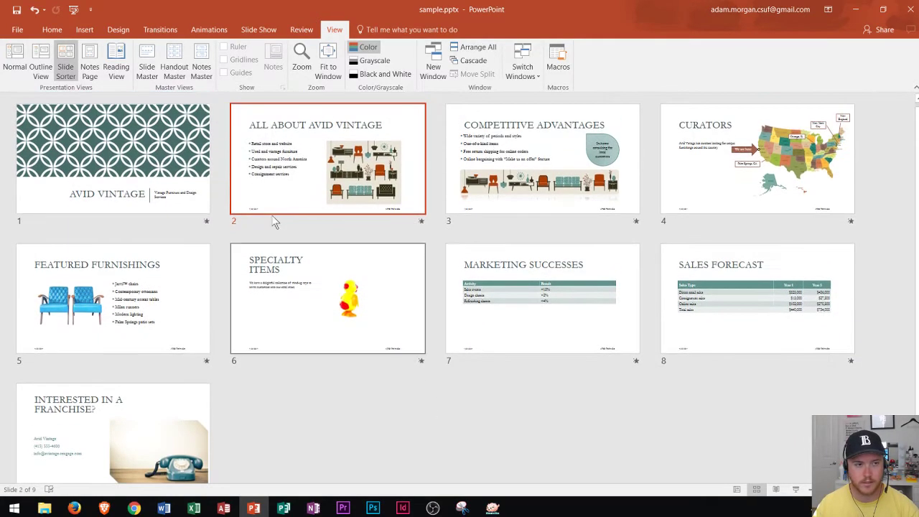
# - View the second slide in Notes Page view, and preview the presentation in Reading View before leaving it
pyautogui.click(89, 69)
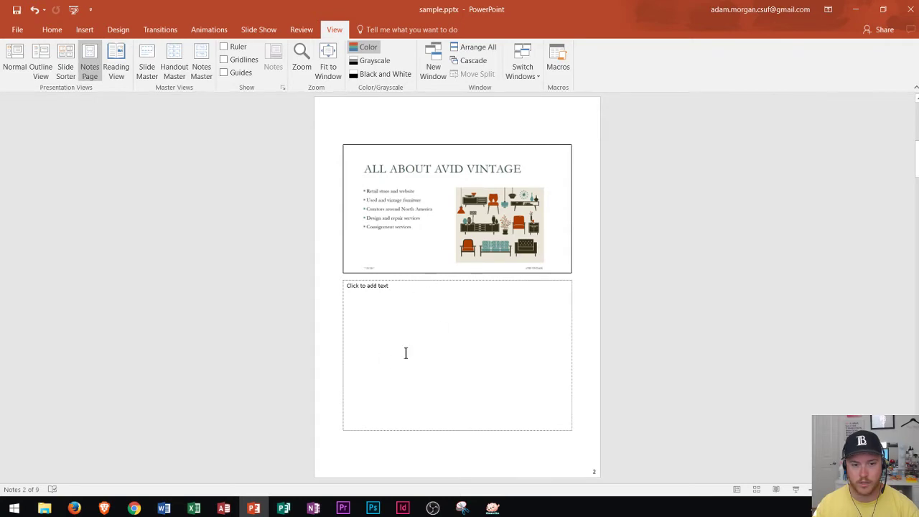
pyautogui.click(116, 64)
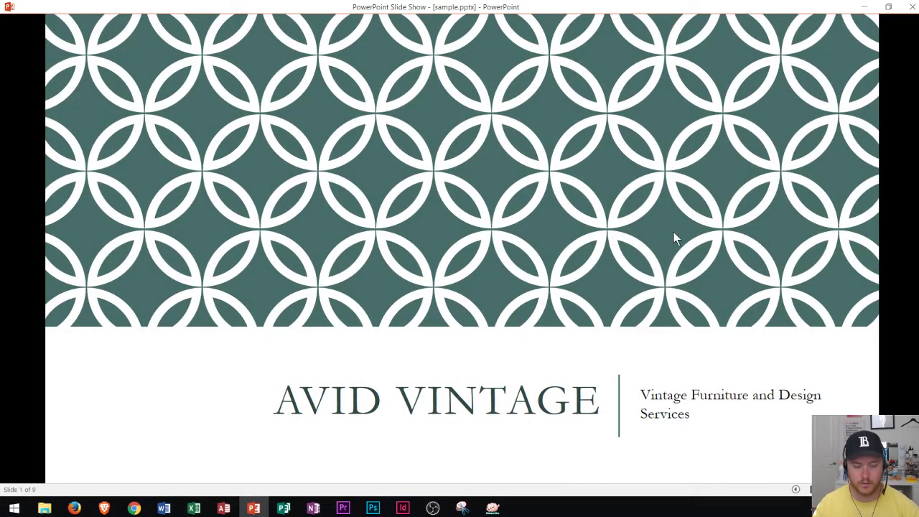
pyautogui.press('Escape')
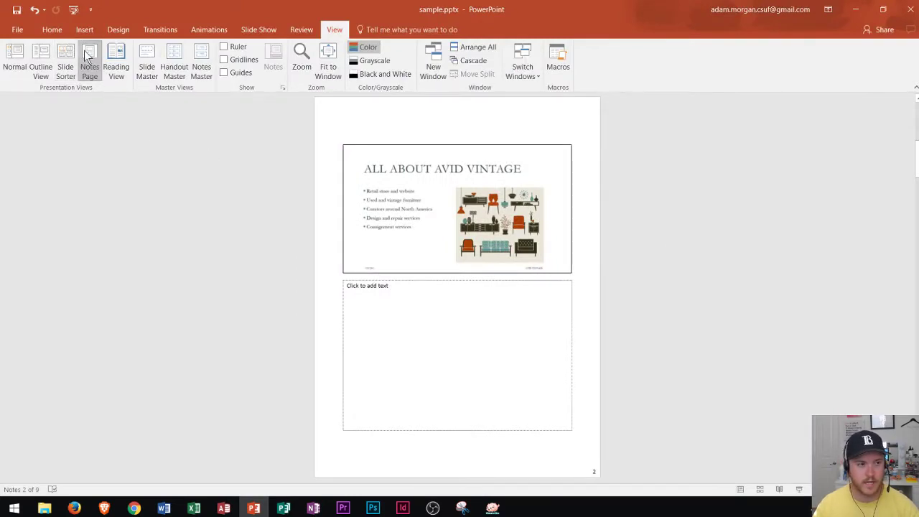
# - Return to Normal view and select the Avid Vintage title slide
pyautogui.click(13, 59)
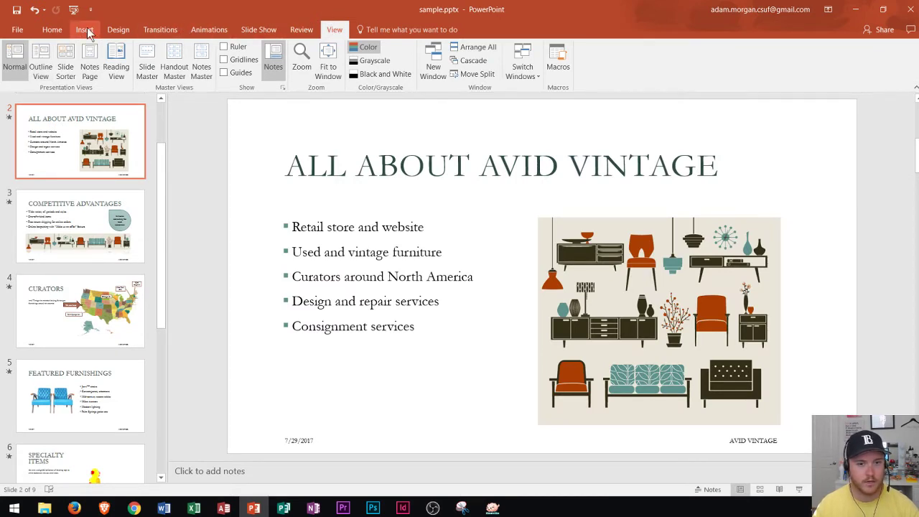
pyautogui.scroll(2, 32, 117)
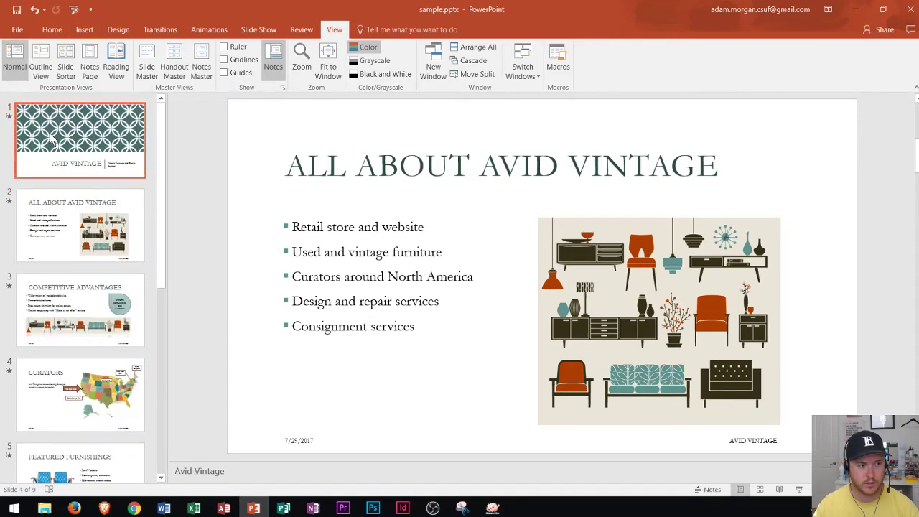
pyautogui.click(33, 117)
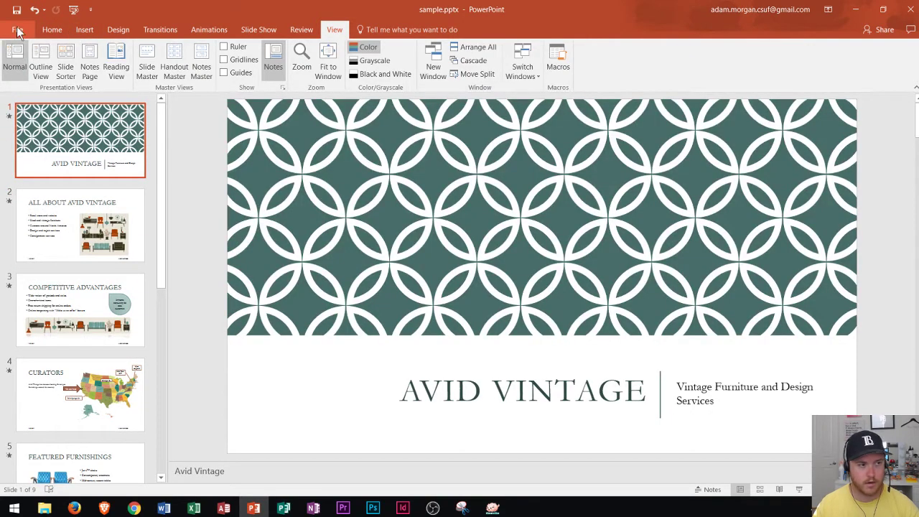
# - Open the print settings and preview for the presentation
pyautogui.click(18, 32)
pyautogui.click(25, 156)
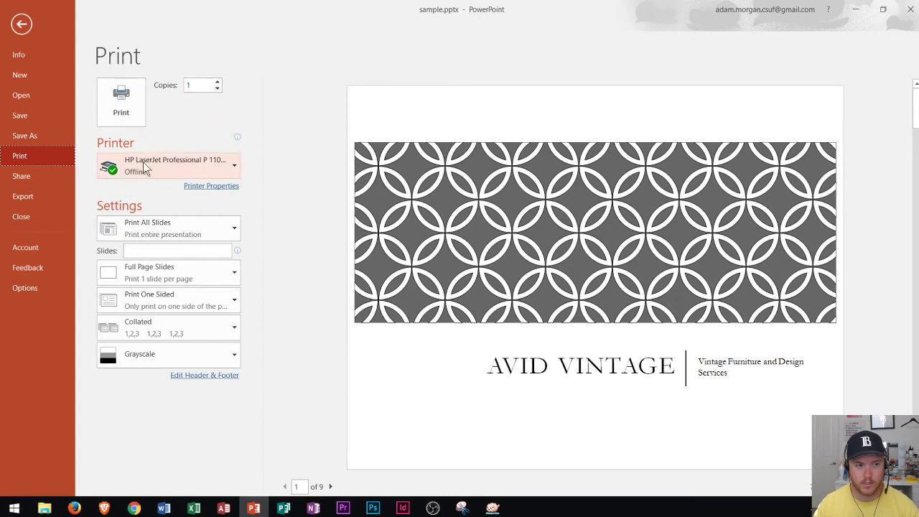
pyautogui.moveTo(142, 161)
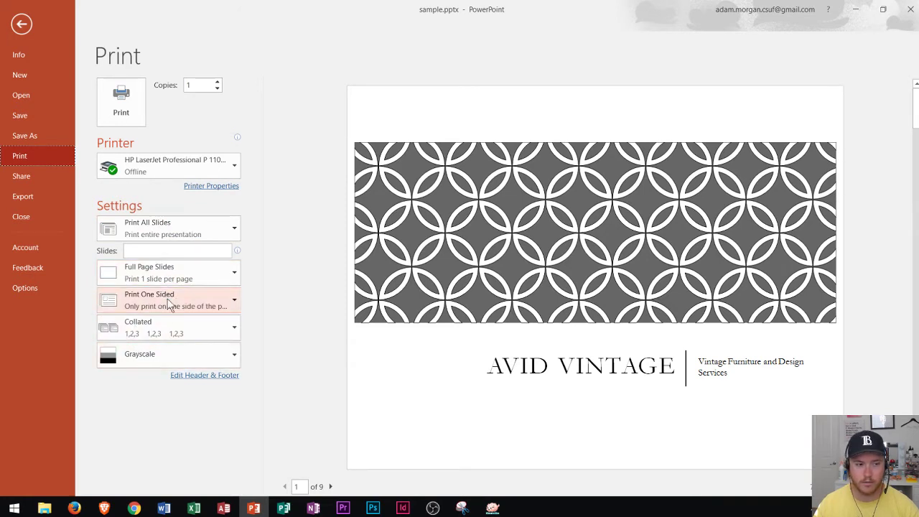
# - Try limiting the printout with Print Selection, a discarded slide range entry starting "1-", and Print Current Slide
pyautogui.click(220, 231)
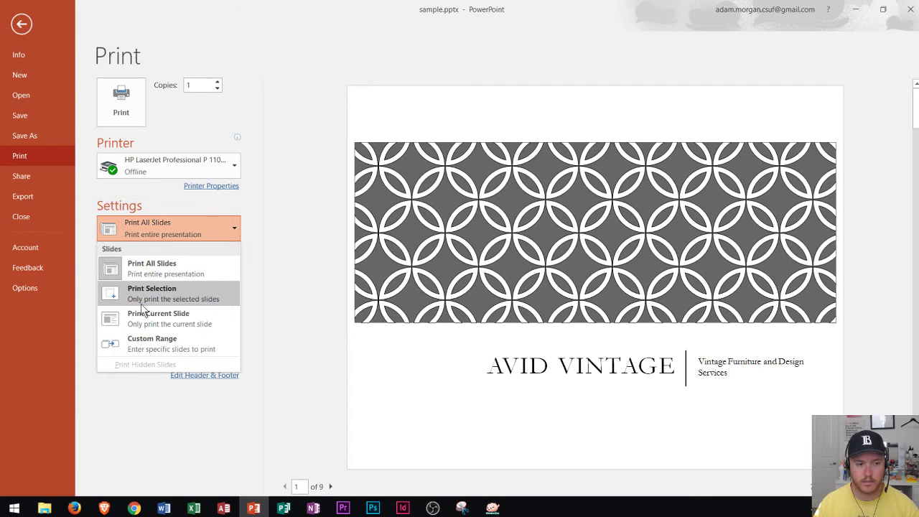
pyautogui.click(174, 302)
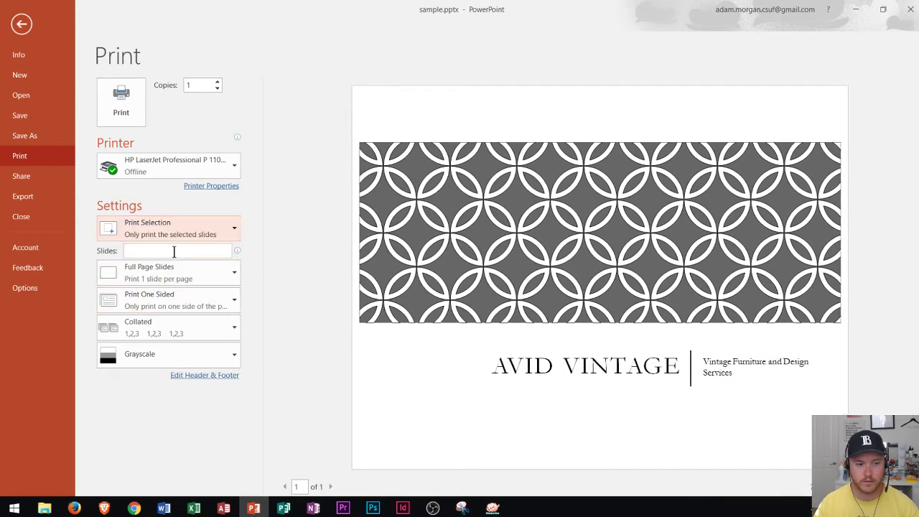
pyautogui.click(151, 251)
pyautogui.write('1-')
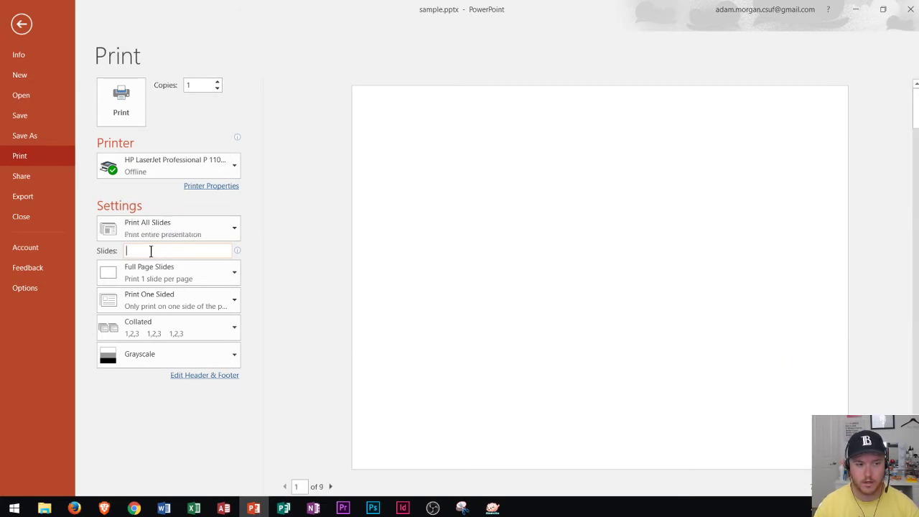
pyautogui.press('BackSpace')
pyautogui.press('BackSpace')
pyautogui.click(191, 225)
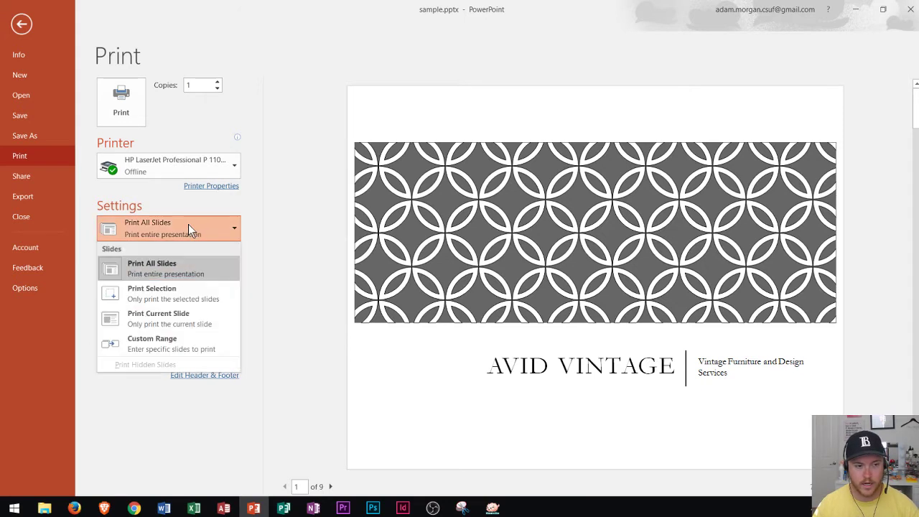
pyautogui.click(151, 318)
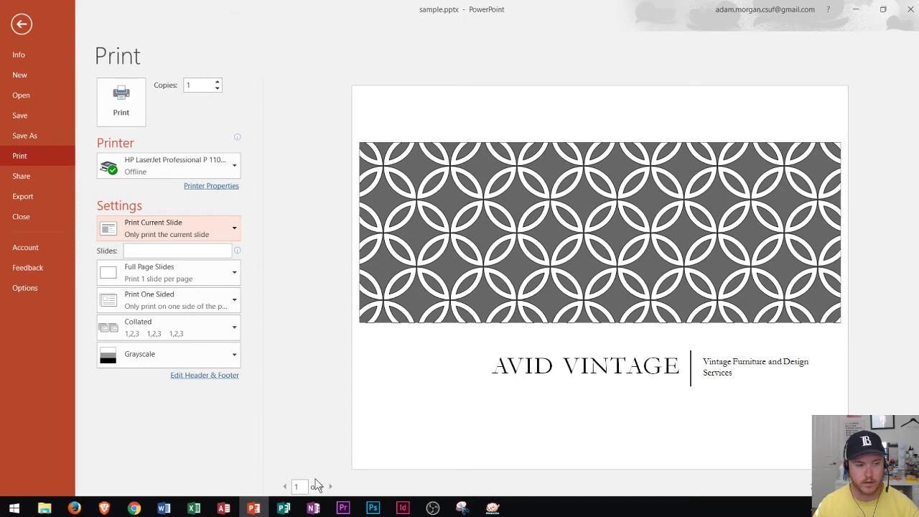
# - Set the printout to a custom range covering slides 1-3,6-9
pyautogui.click(184, 225)
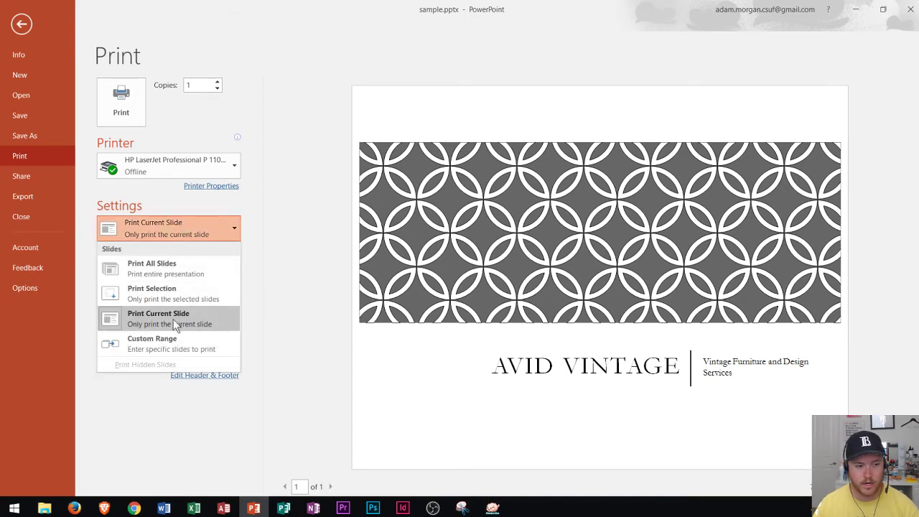
pyautogui.click(161, 339)
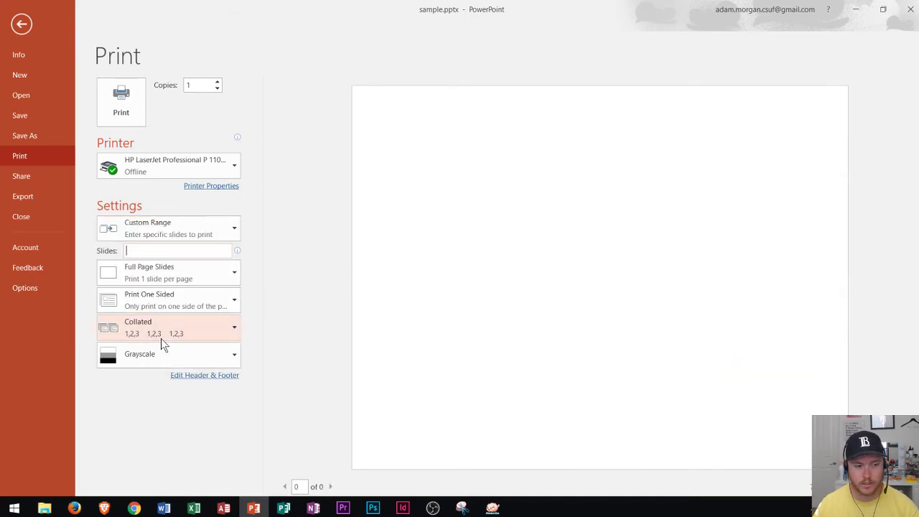
pyautogui.click(155, 250)
pyautogui.write('1-3,6-9')
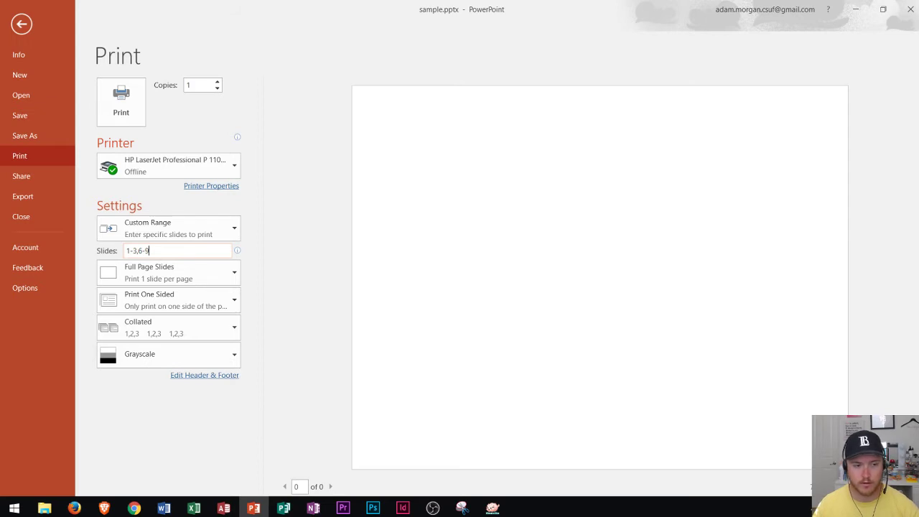
# - Clear the custom slide range so the entire presentation is selected for printing
pyautogui.press('BackSpace')
pyautogui.press('BackSpace')
pyautogui.press('BackSpace')
pyautogui.press('BackSpace')
pyautogui.press('BackSpace')
pyautogui.press('BackSpace')
pyautogui.press('BackSpace')
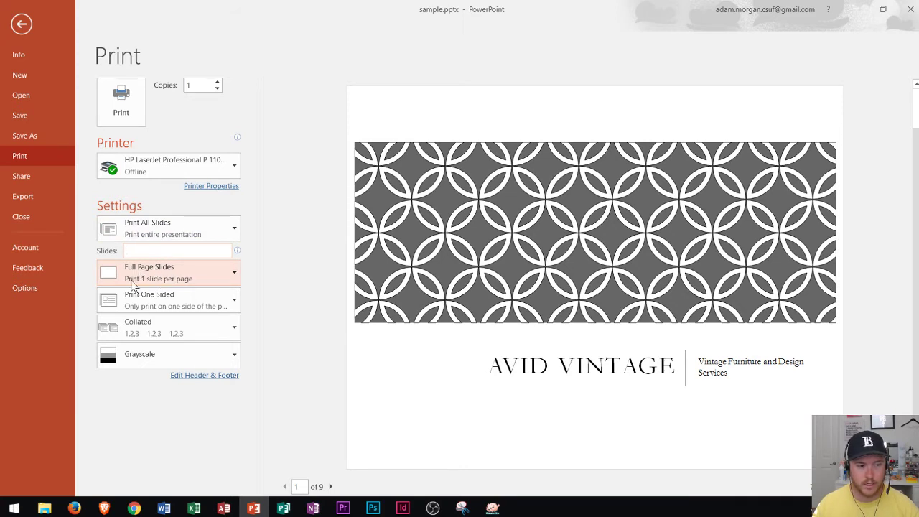
# - Preview the printout as Notes Pages and as an Outline
pyautogui.click(223, 277)
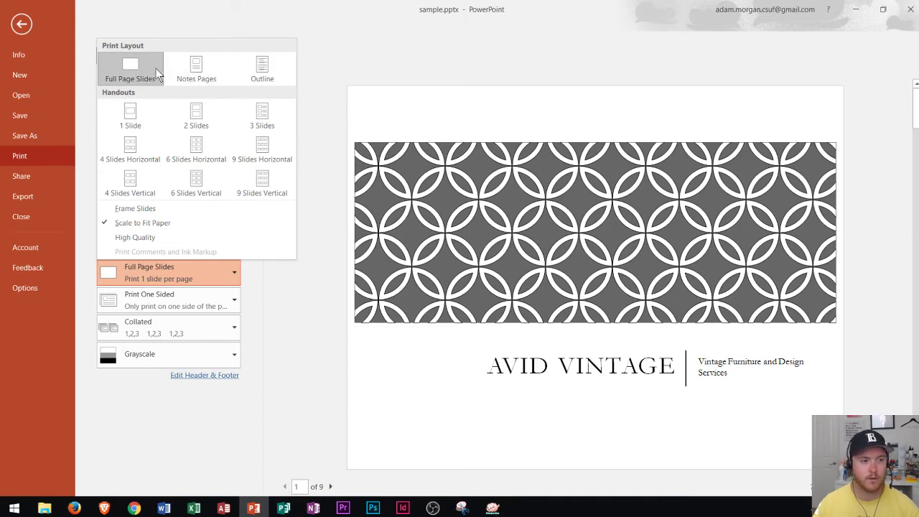
pyautogui.click(194, 67)
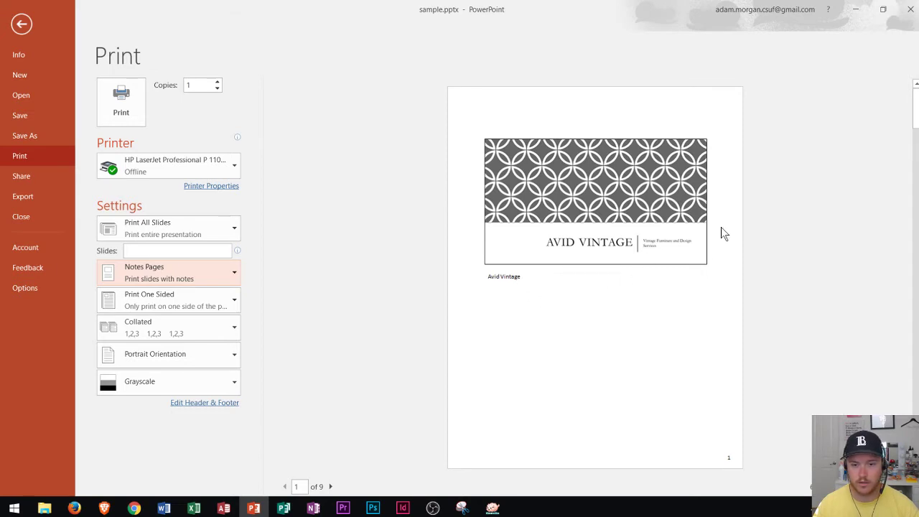
pyautogui.click(203, 278)
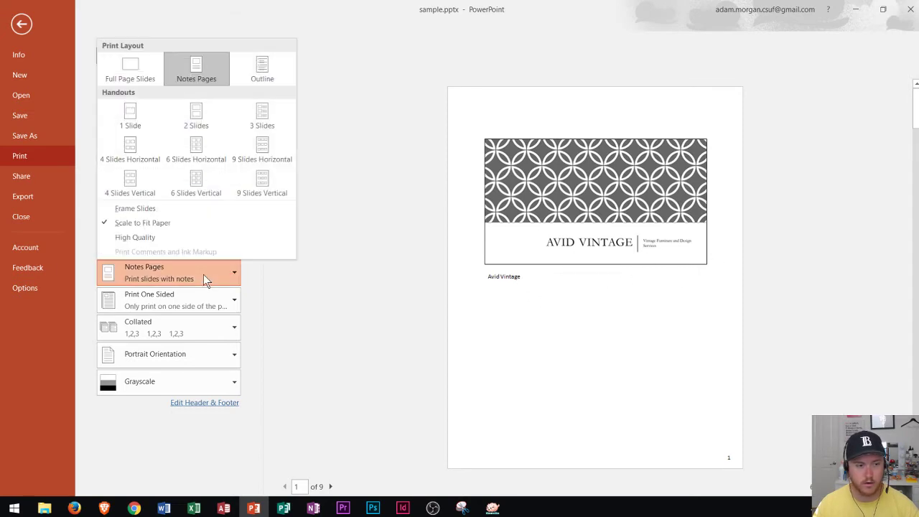
pyautogui.click(259, 66)
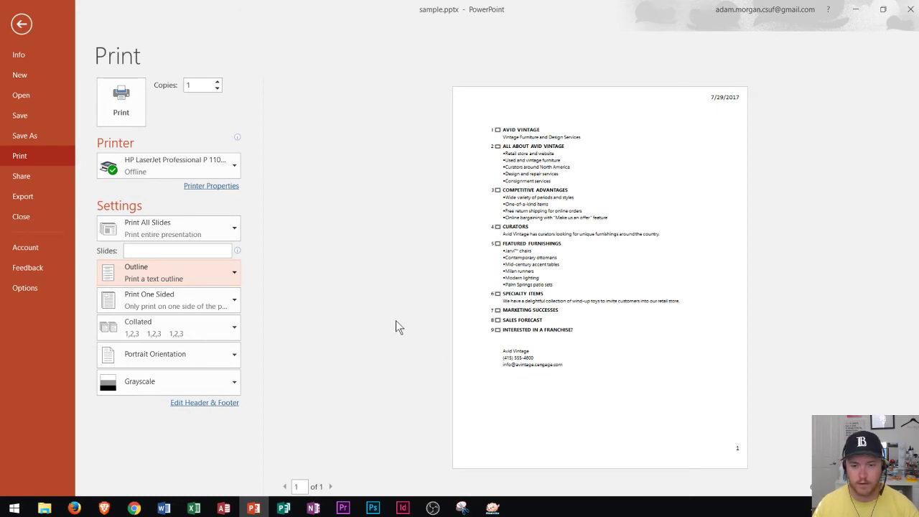
# - Preview the handout layouts with 3 Slides per page and with 9 Slides Horizontal
pyautogui.click(227, 275)
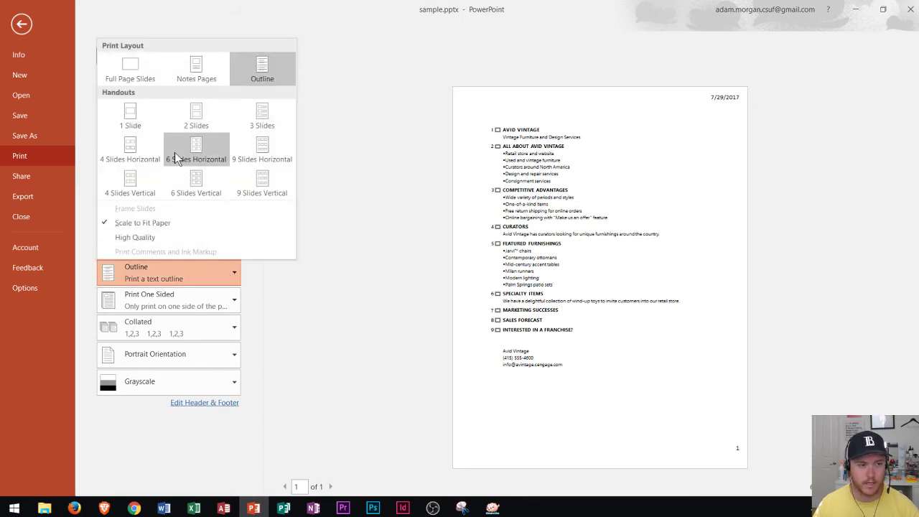
pyautogui.click(269, 126)
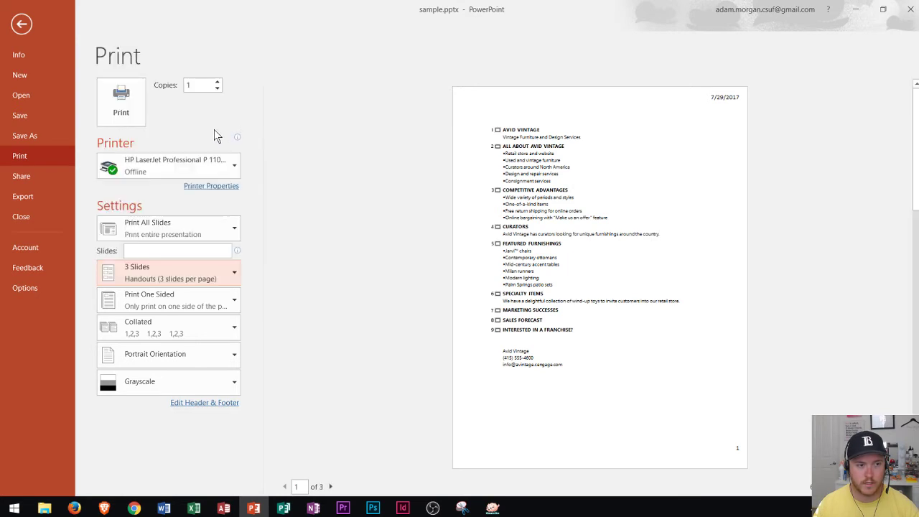
pyautogui.click(209, 273)
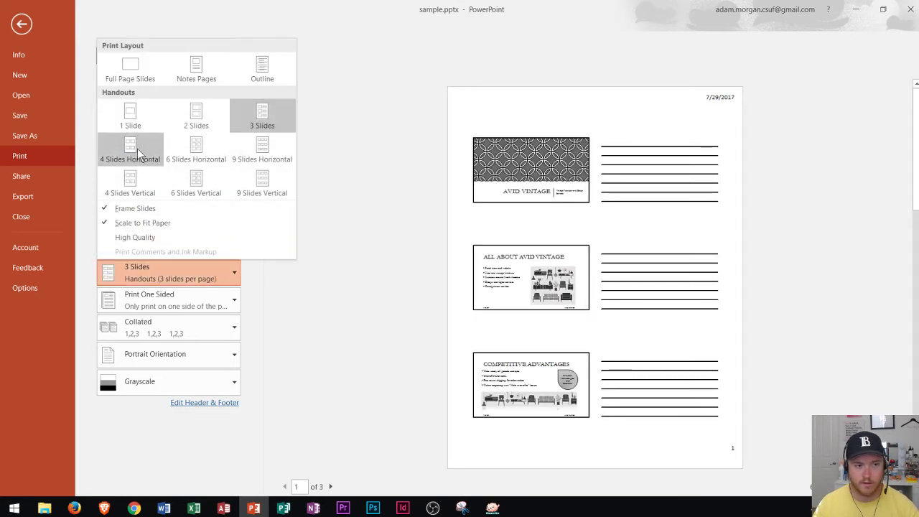
pyautogui.click(262, 153)
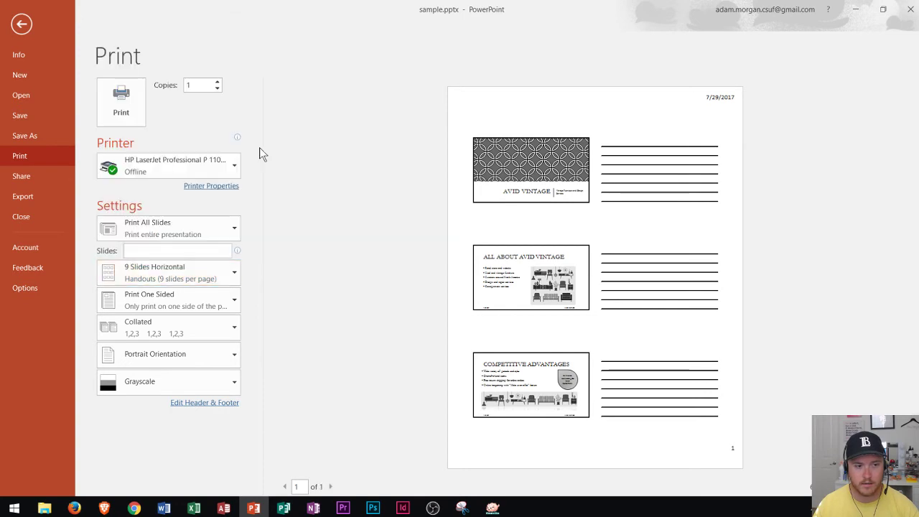
# - Preview the 9 Slides Vertical handout layout, and restore the print layout to Full Page Slides
pyautogui.click(216, 276)
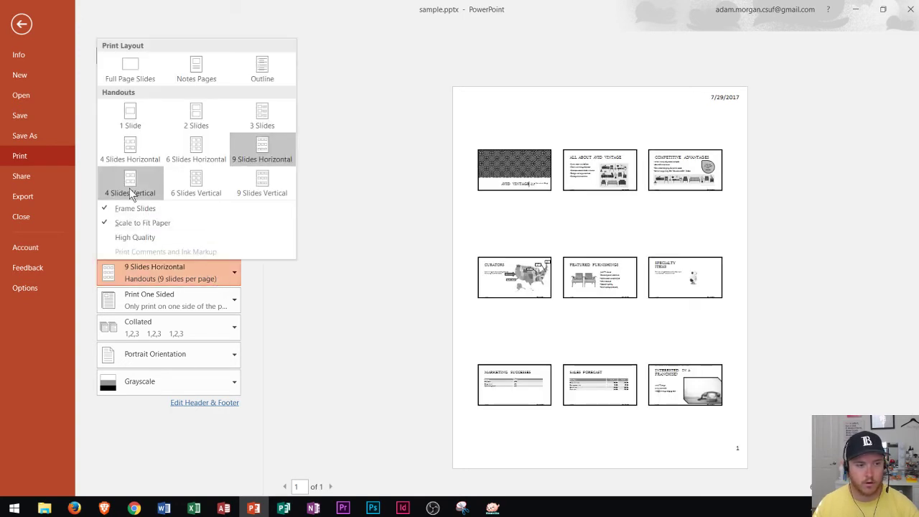
pyautogui.click(260, 183)
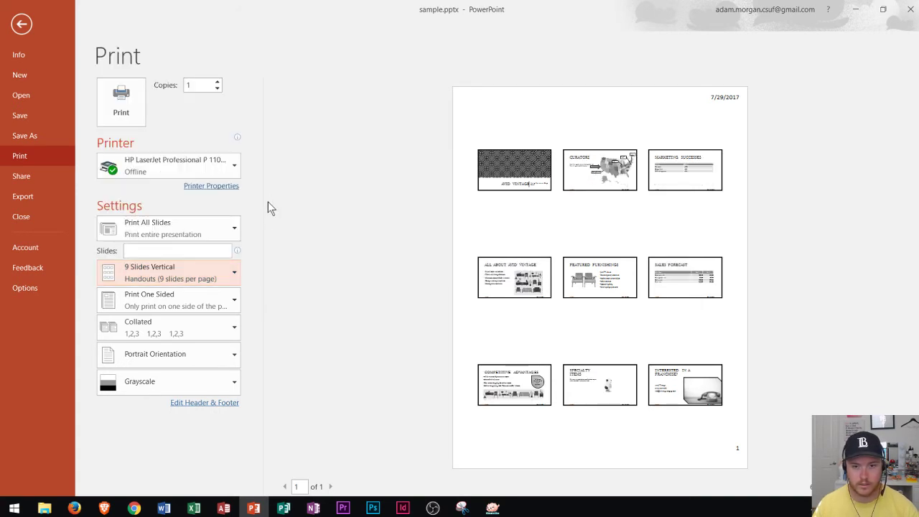
pyautogui.click(223, 271)
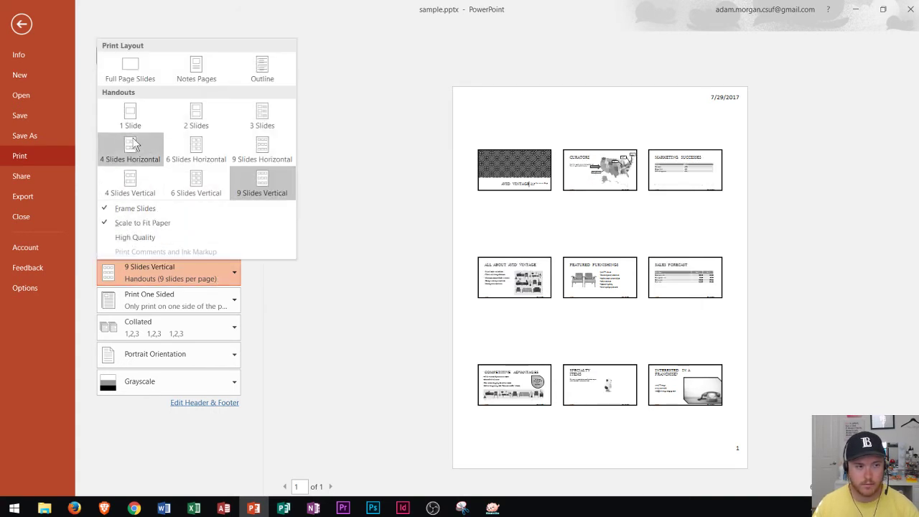
pyautogui.click(138, 70)
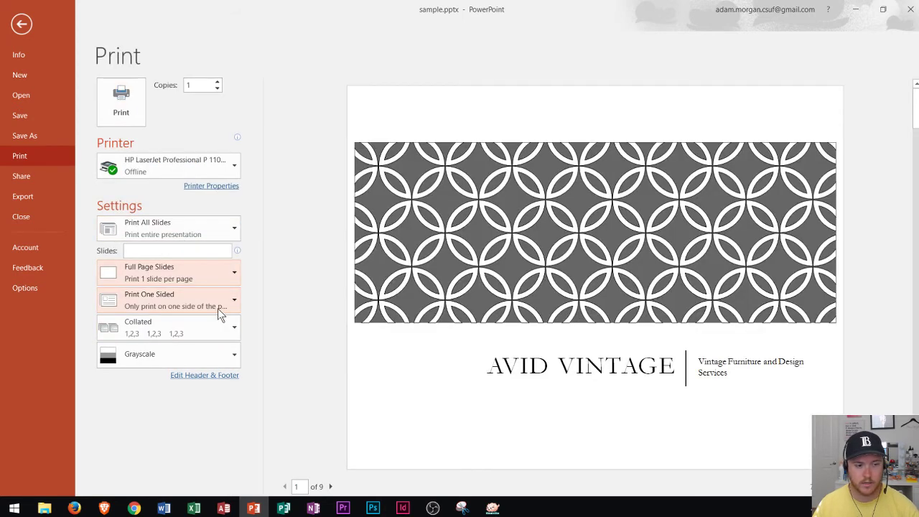
# - Examine the available options for one- or two-sided printing, collation, and print colour without changing them
pyautogui.click(219, 310)
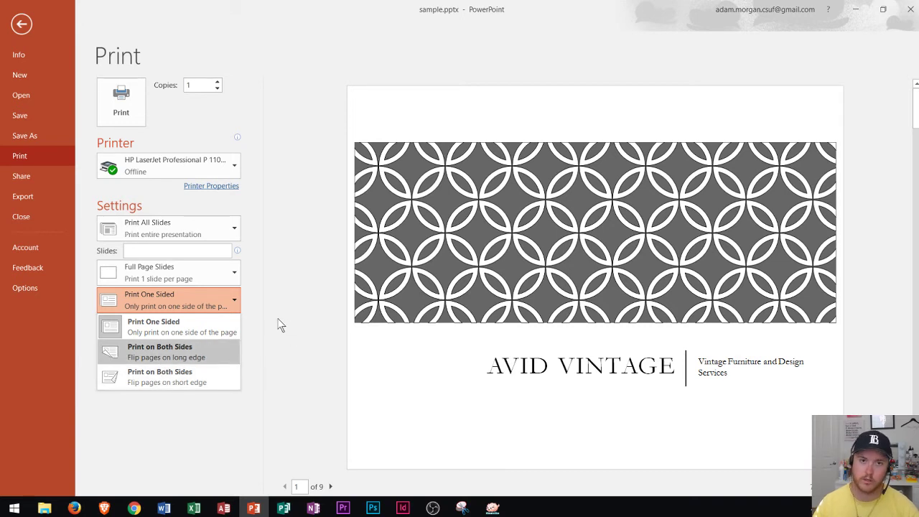
pyautogui.press('Escape')
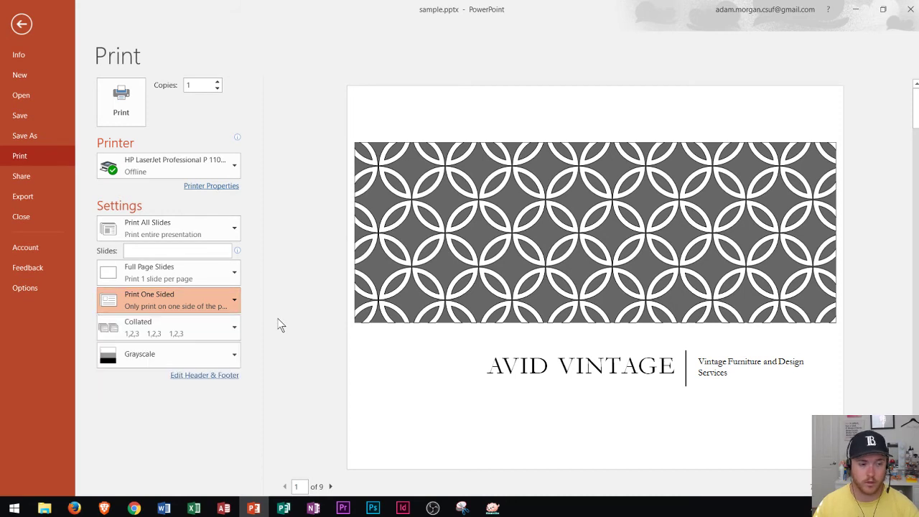
pyautogui.click(211, 328)
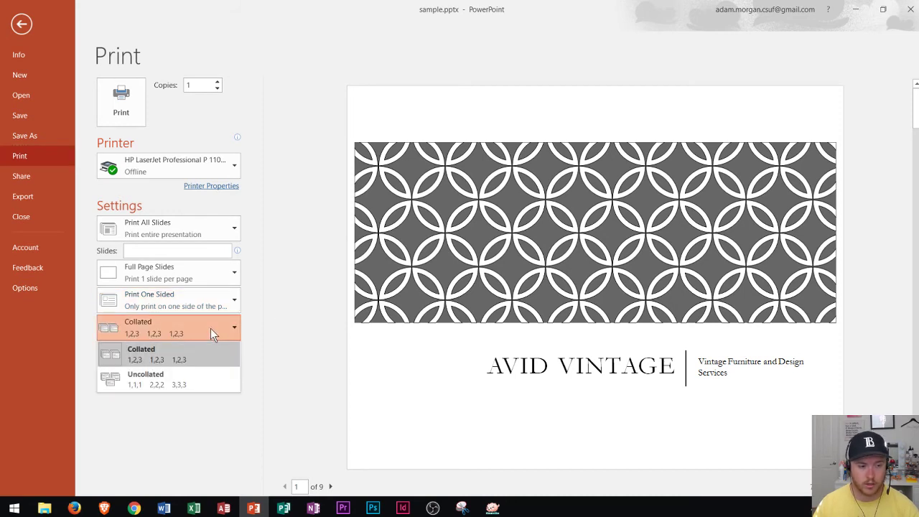
pyautogui.click(259, 347)
pyautogui.click(177, 357)
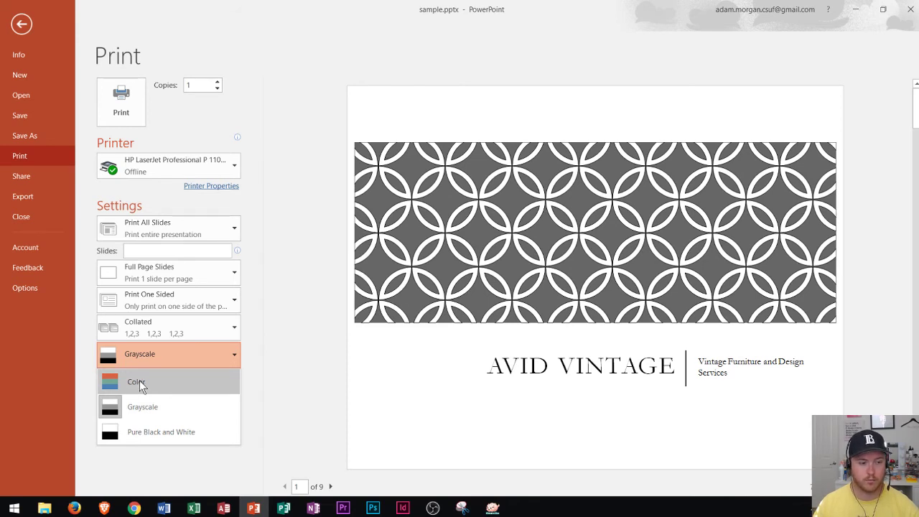
pyautogui.click(272, 356)
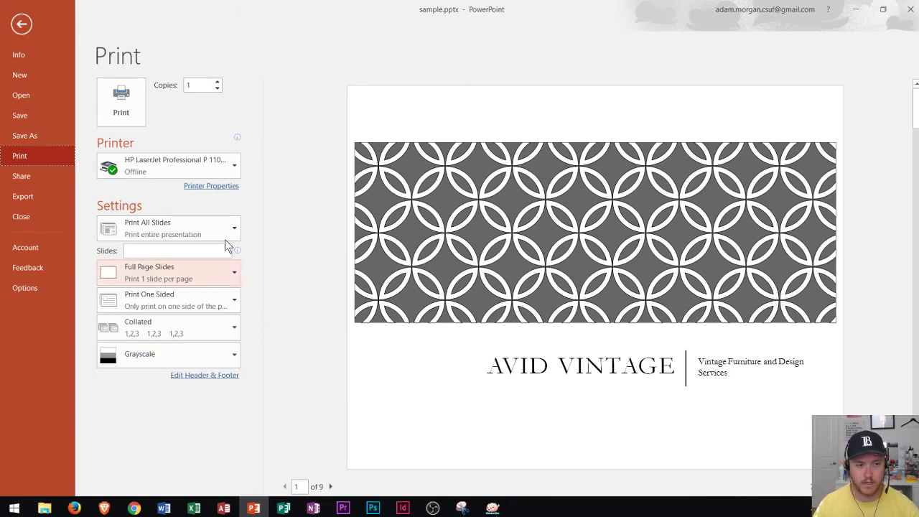